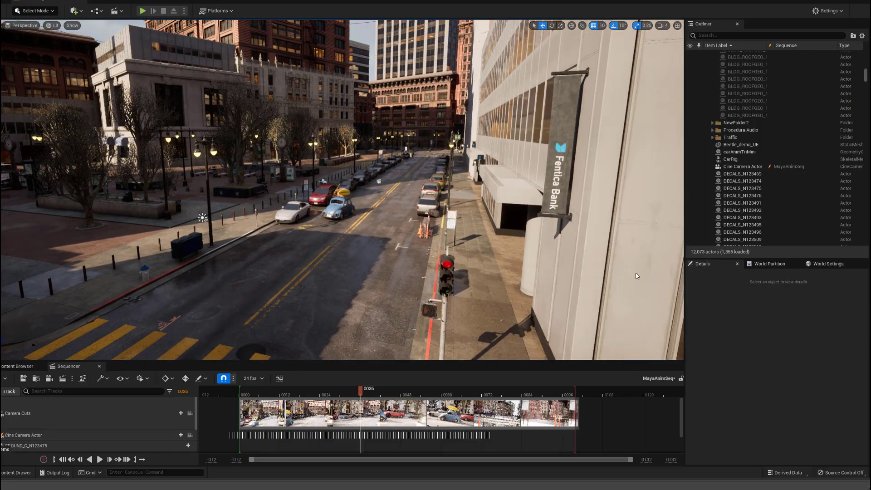
{"action": "right_click_drag", "start_coordinate": [664, 272], "coordinate": [687, 254]}
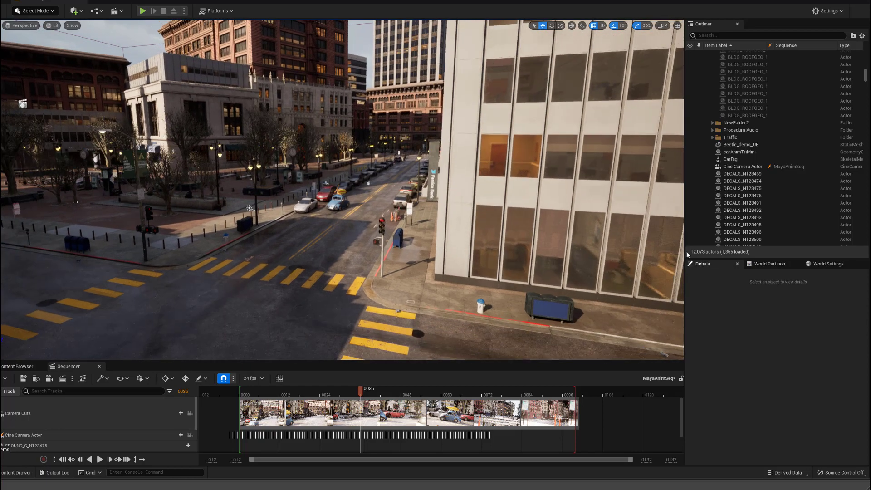
{"action": "right_click_drag", "start_coordinate": [539, 234], "coordinate": [567, 235]}
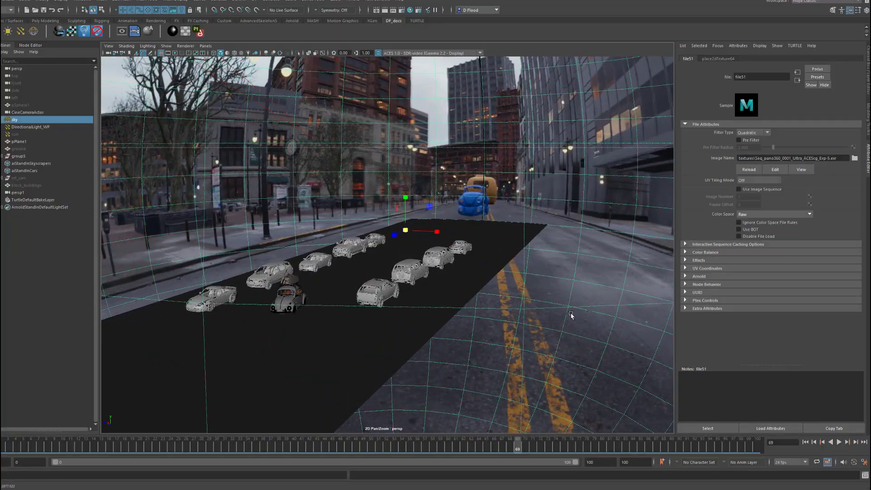
{"action": "left_click_drag", "start_coordinate": [371, 304], "coordinate": [346, 361], "text": "alt"}
{"action": "key", "text": "alt+shift+v"}
{"action": "key", "text": "alt+v"}
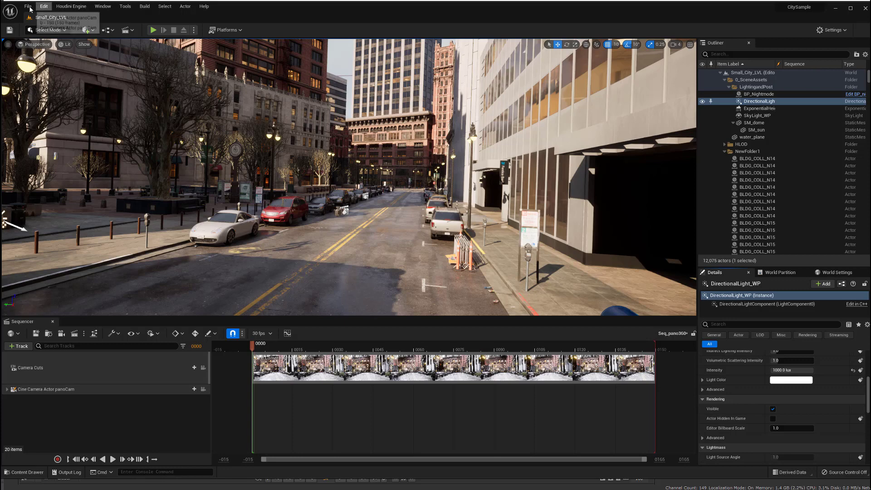
Step: Search the plugins for "render" and "pass" and check that Movie Render Queue Additional Render Passes is enabled
{"action": "left_click", "coordinate": [44, 7]}
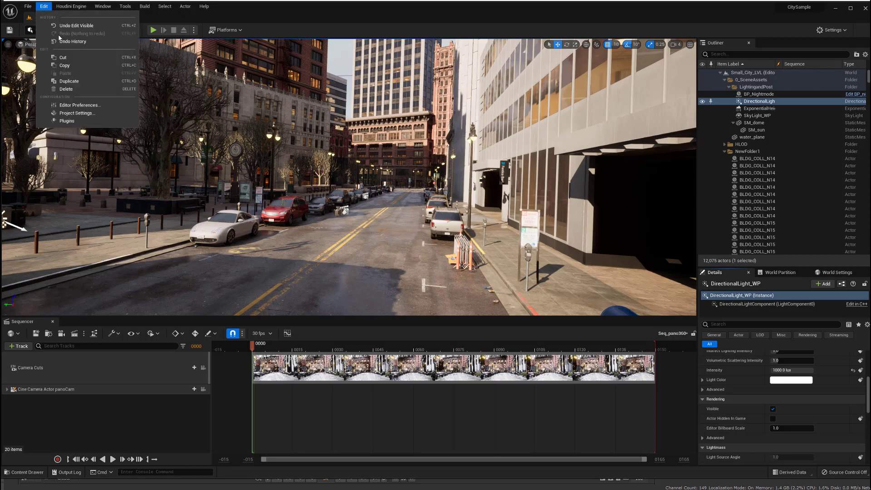
{"action": "left_click", "coordinate": [67, 121]}
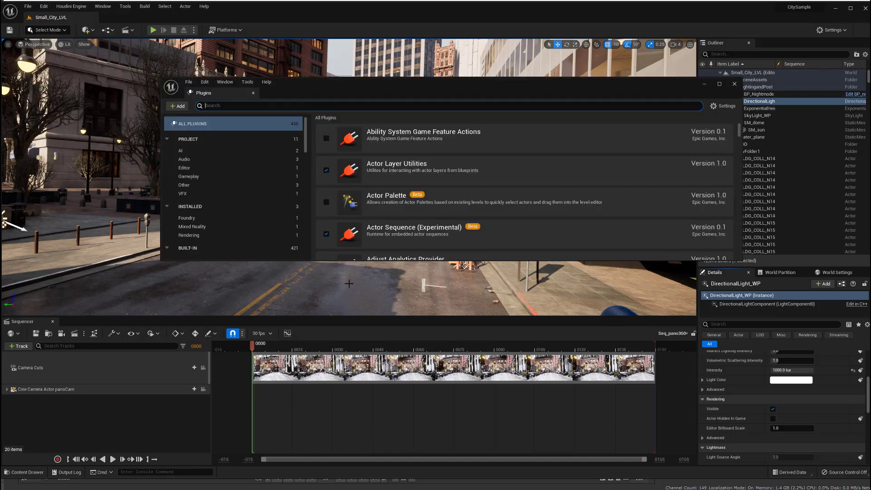
{"action": "type", "text": "render"}
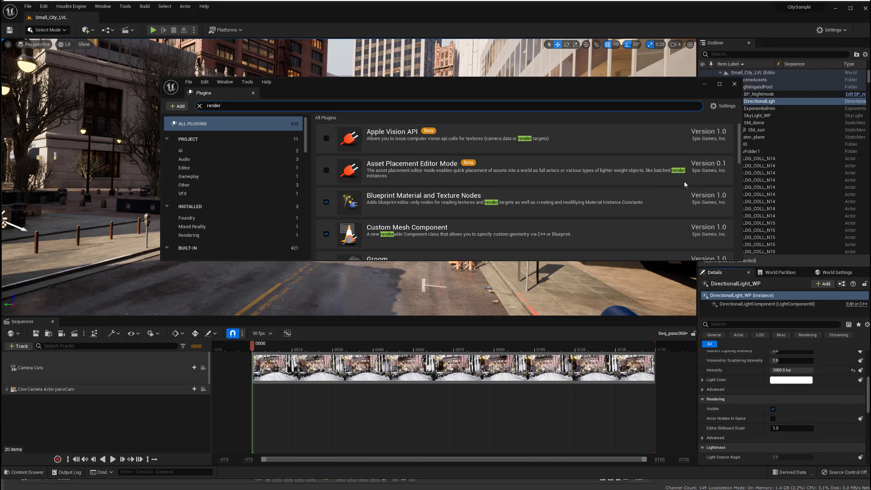
{"action": "left_click_drag", "start_coordinate": [224, 106], "coordinate": [192, 107]}
{"action": "type", "text": "pass"}
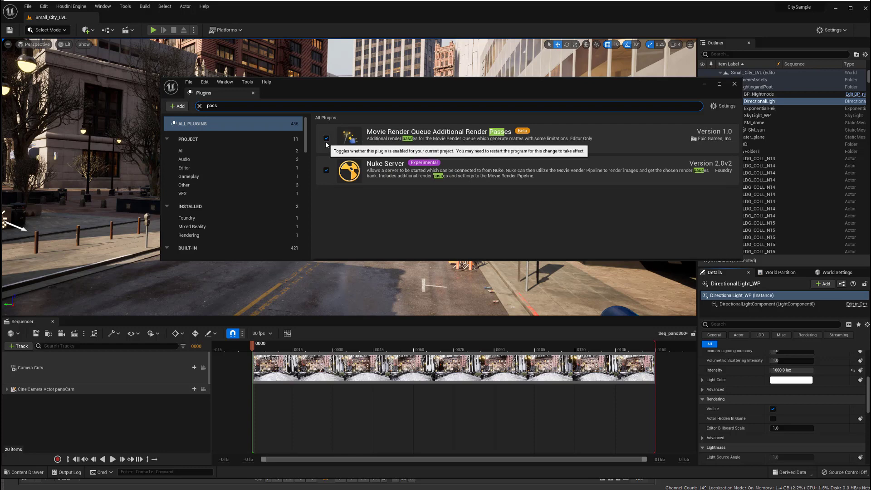
{"action": "left_click", "coordinate": [735, 85]}
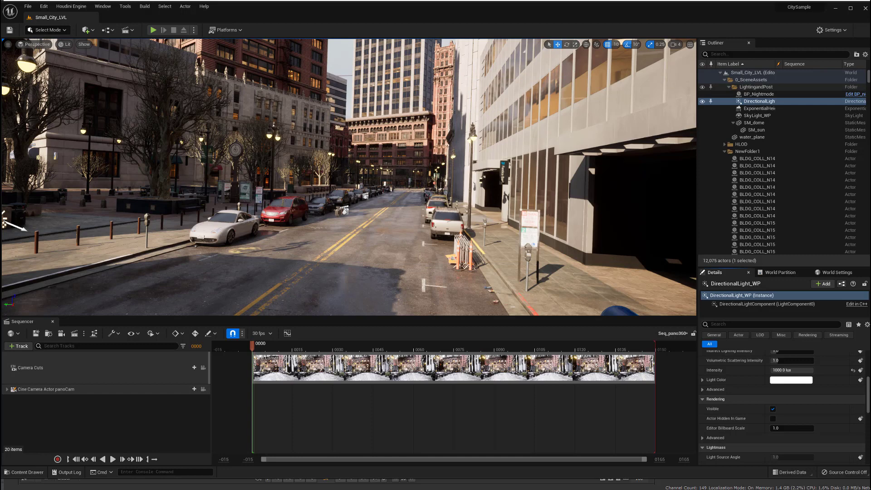
Step: Search the project settings for "alpha" and check the alpha channel support option in post processing
{"action": "left_click", "coordinate": [44, 6]}
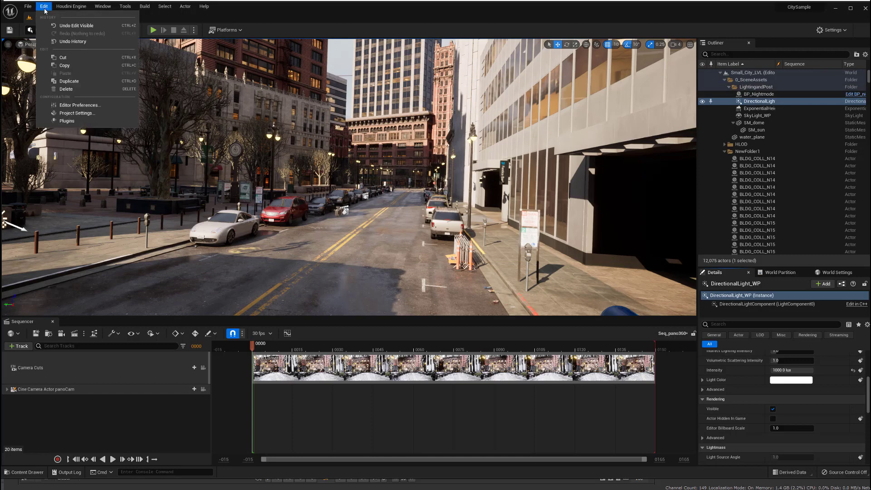
{"action": "left_click", "coordinate": [84, 116]}
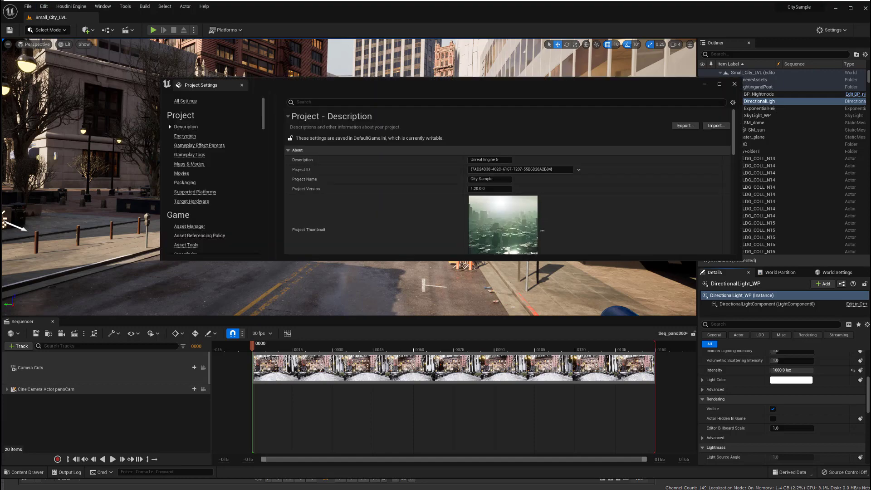
{"action": "left_click", "coordinate": [318, 102]}
{"action": "type", "text": "ap"}
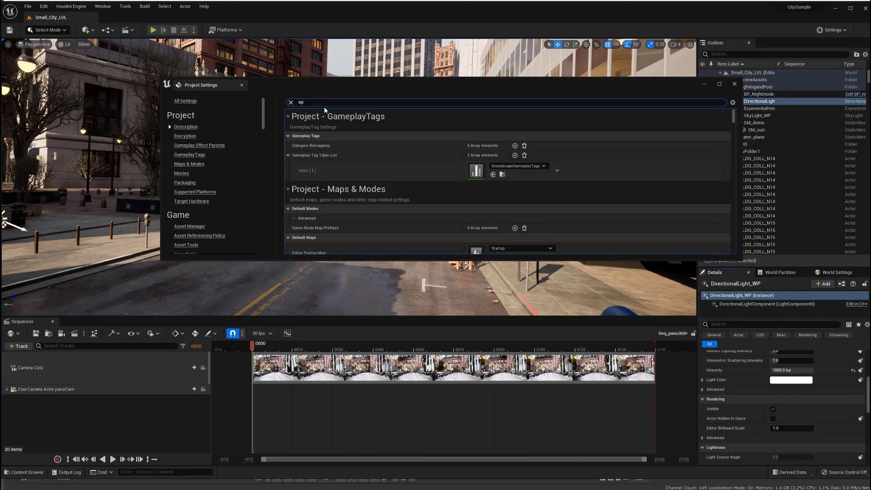
{"action": "type", "text": "lpha"}
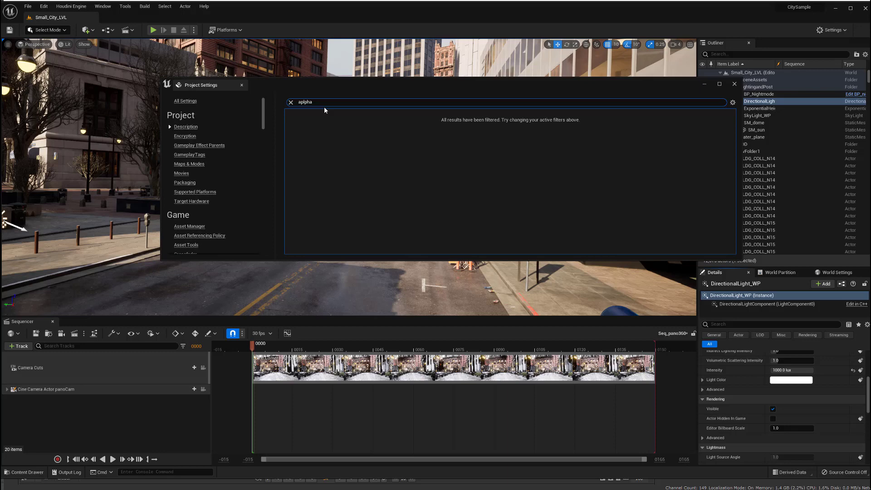
{"action": "key", "text": "BackSpace"}
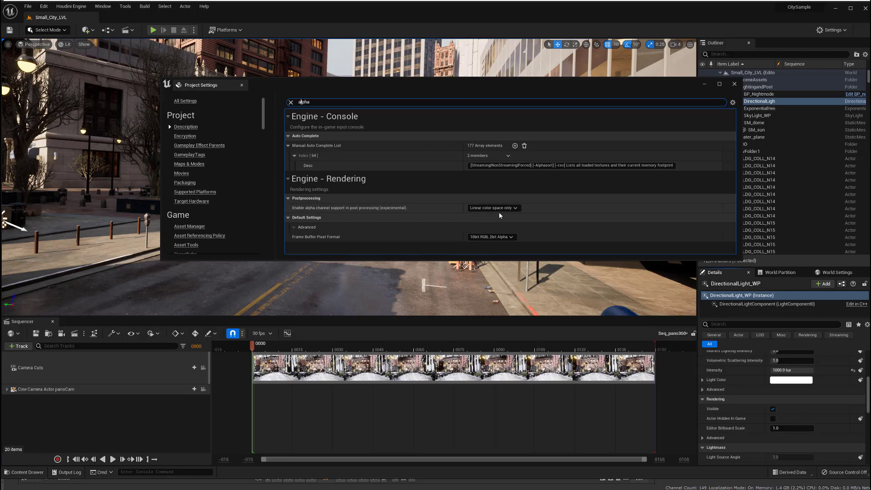
{"action": "left_click", "coordinate": [735, 85]}
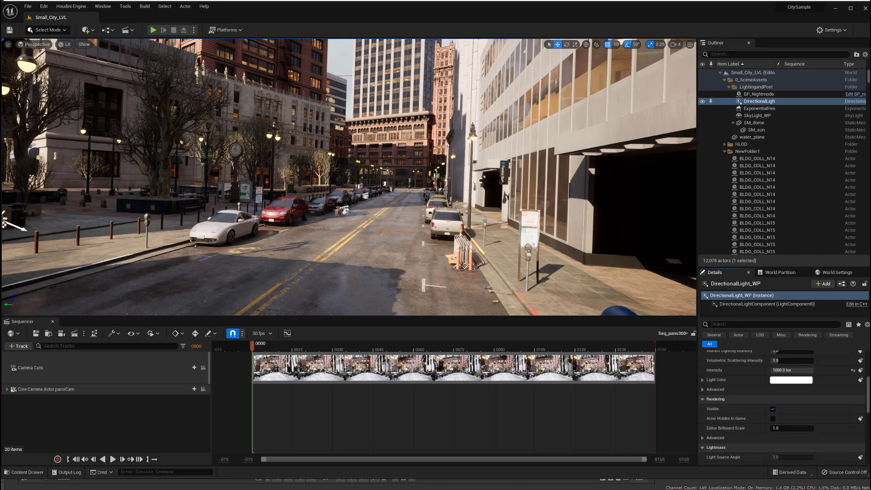
Step: Select the panoCam cine camera standing in the street and examine its placement
{"action": "left_click", "coordinate": [132, 31]}
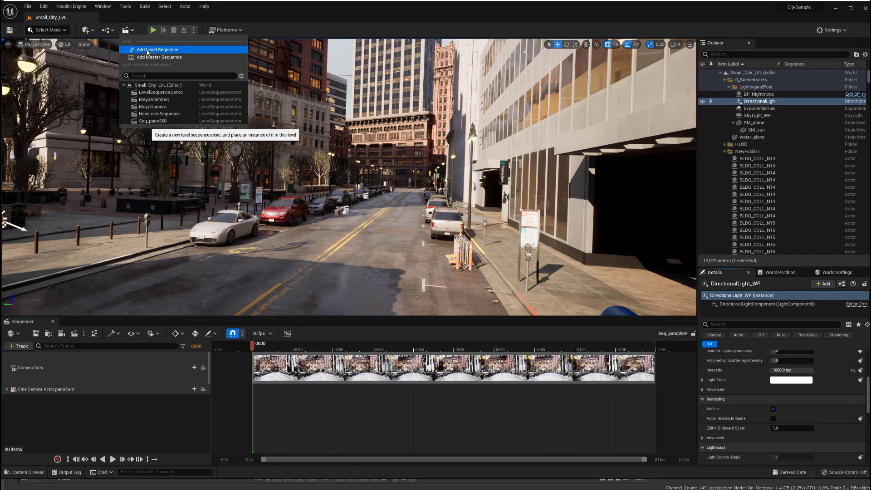
{"action": "key", "text": "Escape"}
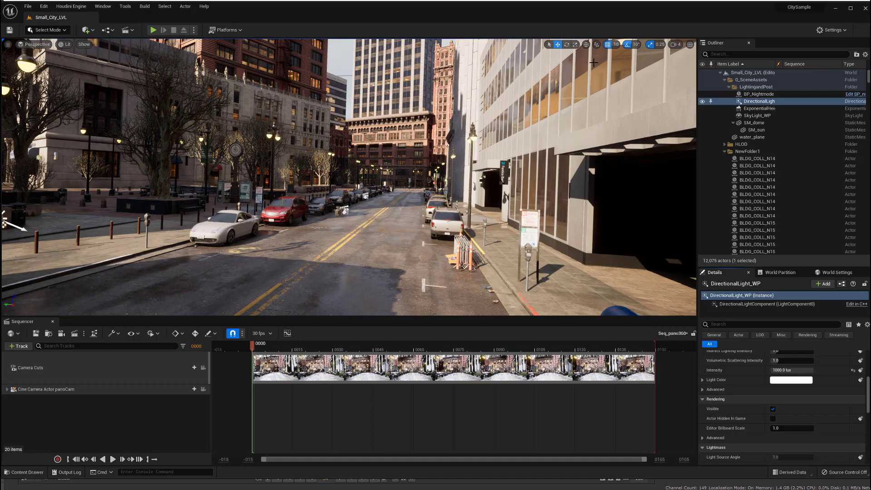
{"action": "left_click", "coordinate": [549, 45]}
{"action": "left_click", "coordinate": [341, 210]}
{"action": "key", "text": "w"}
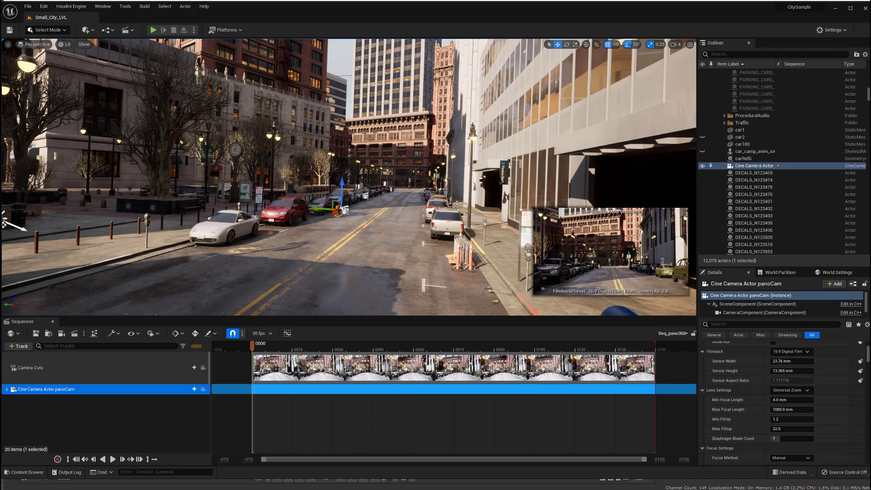
{"action": "right_click_drag", "start_coordinate": [376, 235], "coordinate": [376, 234]}
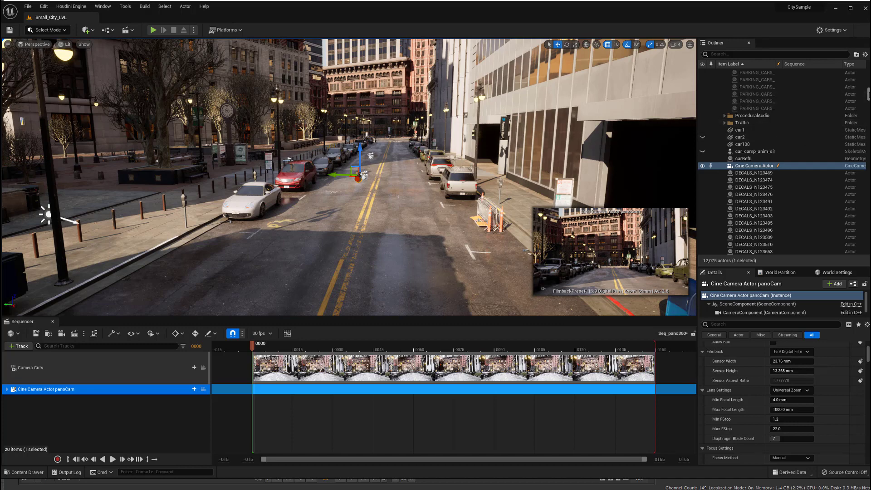
Step: Select DirectionalLight_WP in the LightingandPost folder and turn off its Visible rendering property
{"action": "left_click_drag", "start_coordinate": [868, 94], "coordinate": [869, 64]}
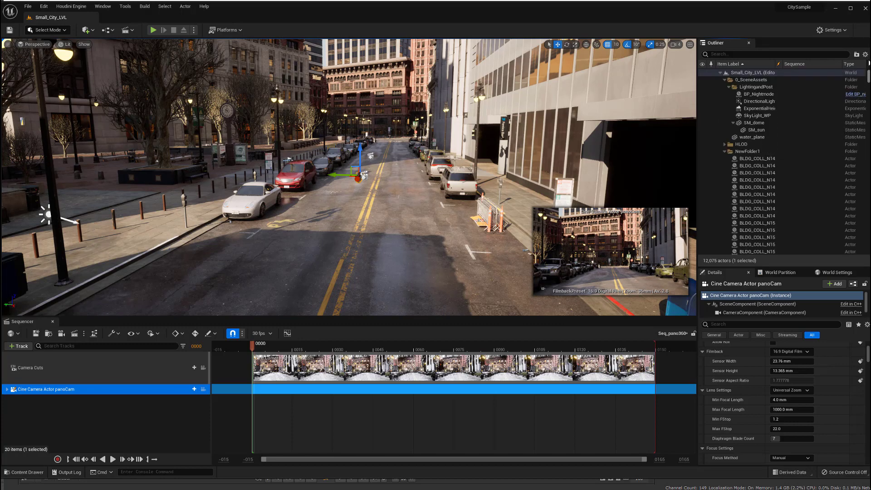
{"action": "left_click", "coordinate": [757, 102]}
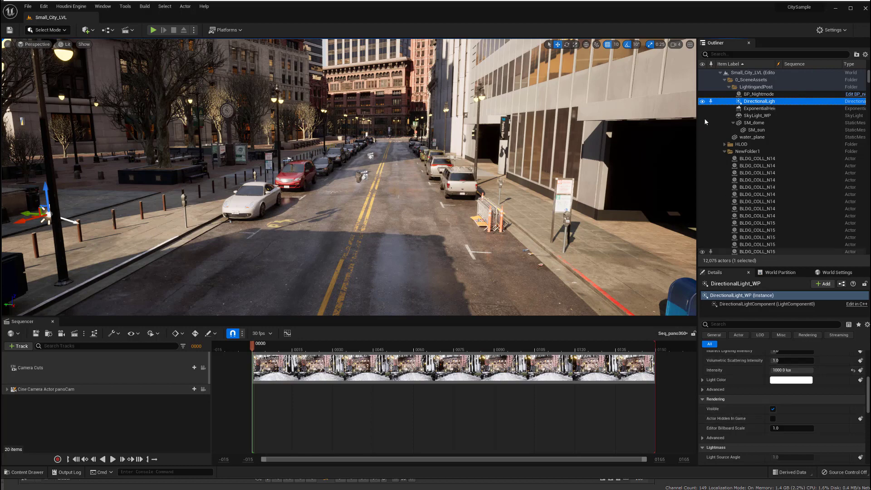
{"action": "left_click", "coordinate": [702, 102]}
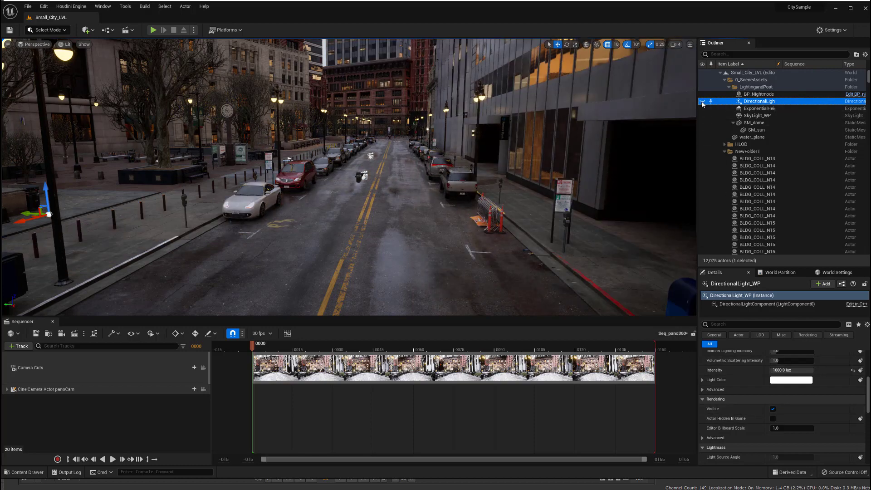
{"action": "left_click", "coordinate": [702, 102]}
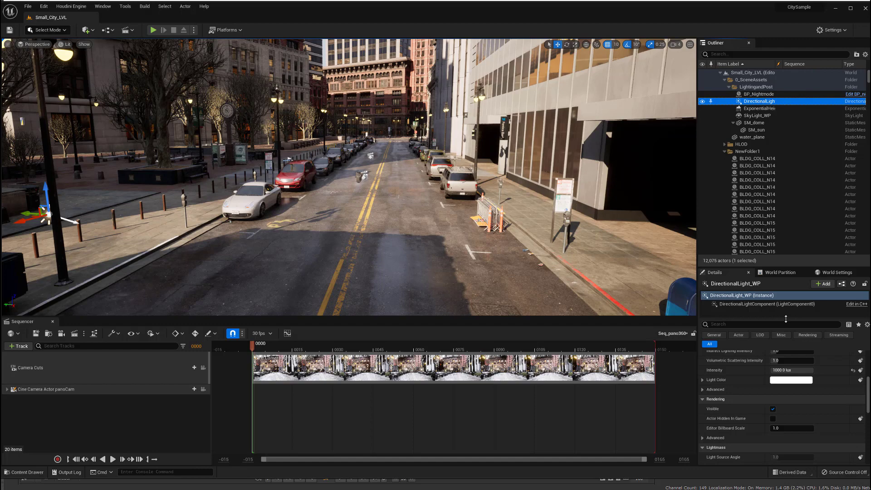
{"action": "left_click", "coordinate": [772, 410]}
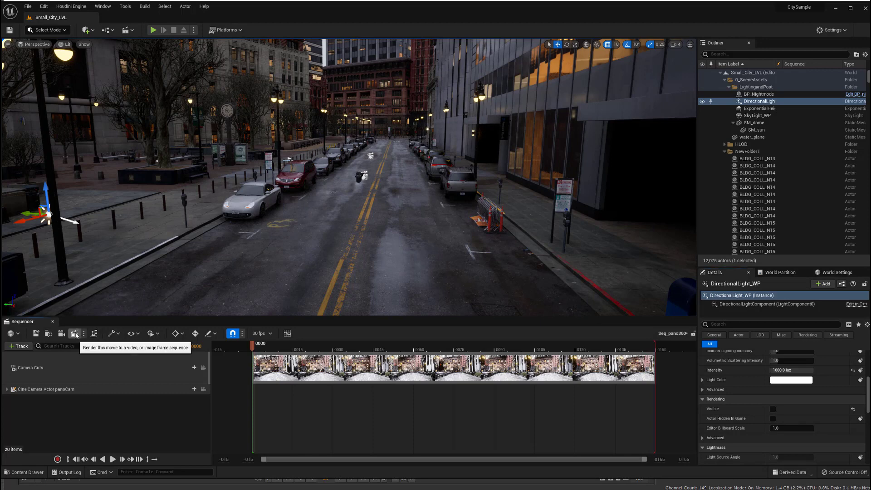
Step: Load the Still_Ultra preset into the Seq_pano360 render job's settings and view its exr Sequence options
{"action": "left_click", "coordinate": [75, 334]}
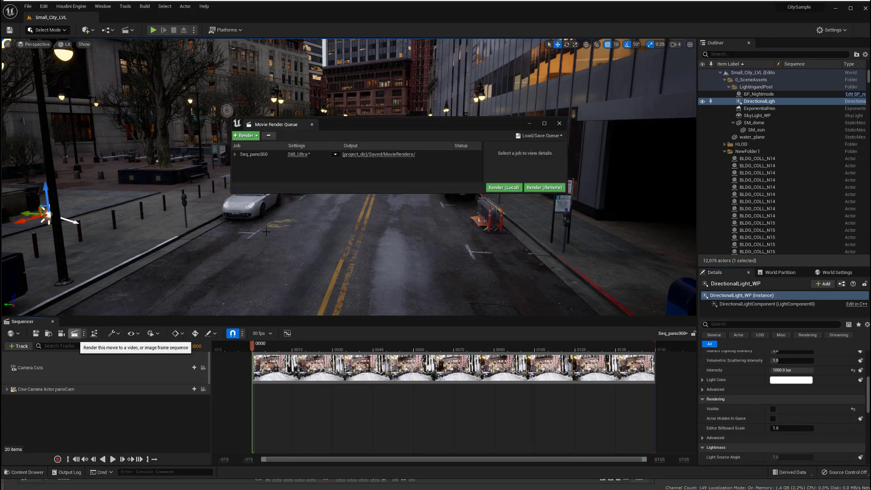
{"action": "left_click", "coordinate": [297, 154]}
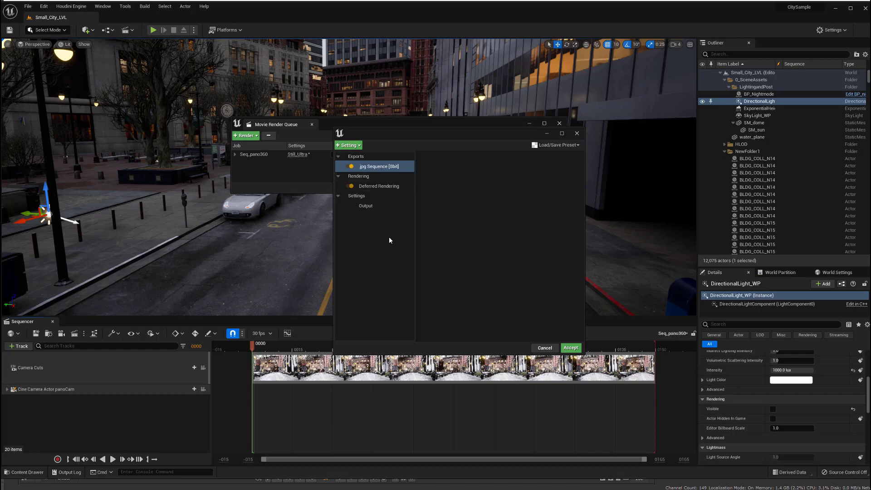
{"action": "left_click", "coordinate": [577, 145]}
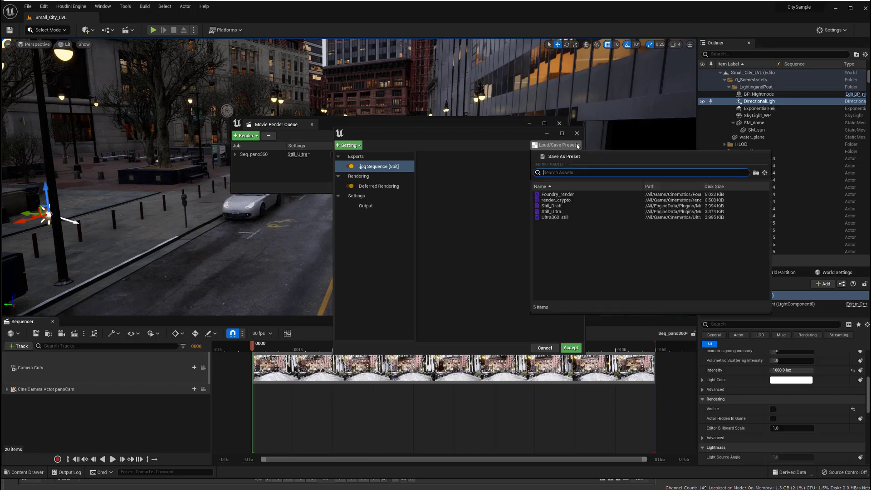
{"action": "left_click", "coordinate": [560, 213]}
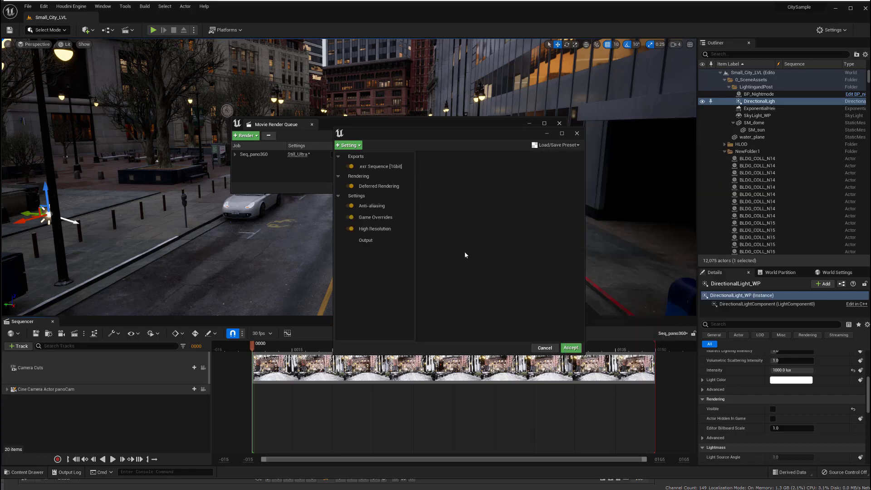
{"action": "left_click", "coordinate": [371, 167]}
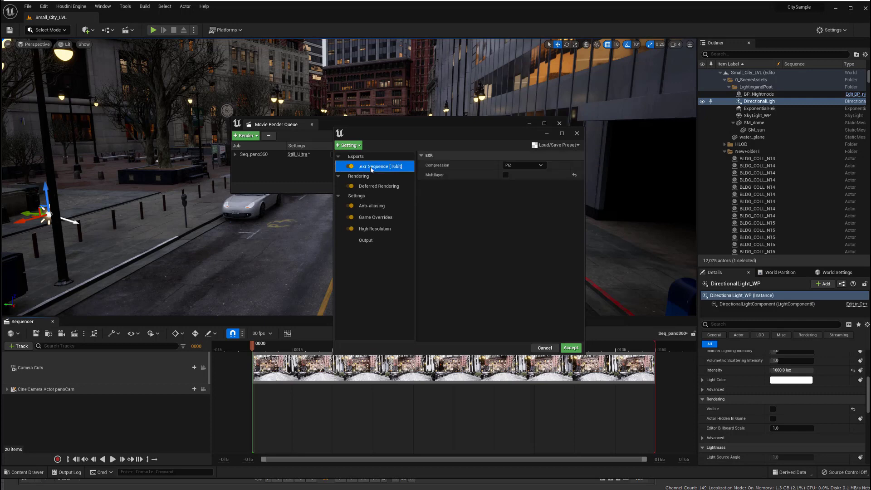
Step: Set the temporal sample count to 1 in the job's anti-aliasing settings
{"action": "left_click", "coordinate": [377, 208]}
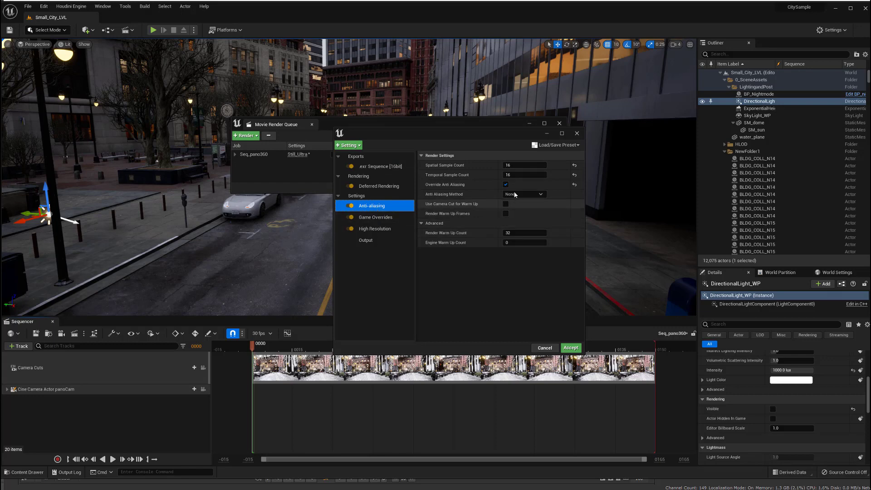
{"action": "left_click", "coordinate": [511, 174]}
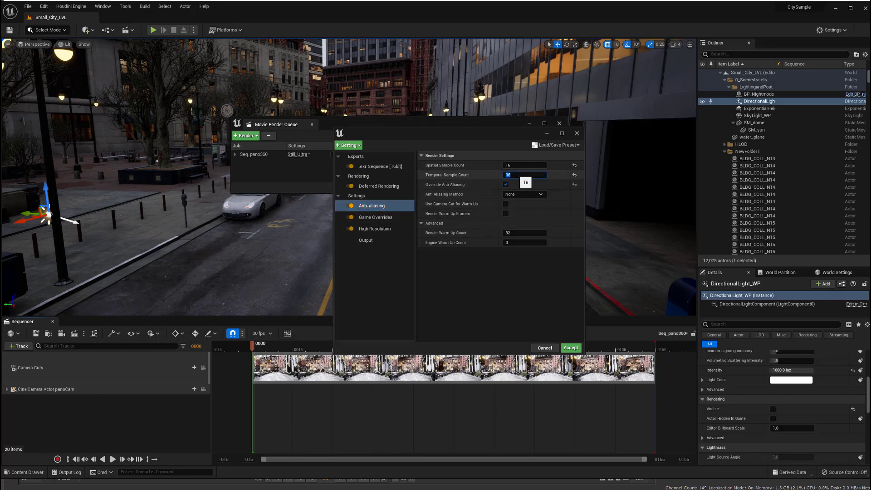
{"action": "type", "text": "1"}
{"action": "key", "text": "shift+Tab"}
Step: Turn off Use LODZero and Disable HLODs in the job's Game Overrides
{"action": "left_click", "coordinate": [375, 217]}
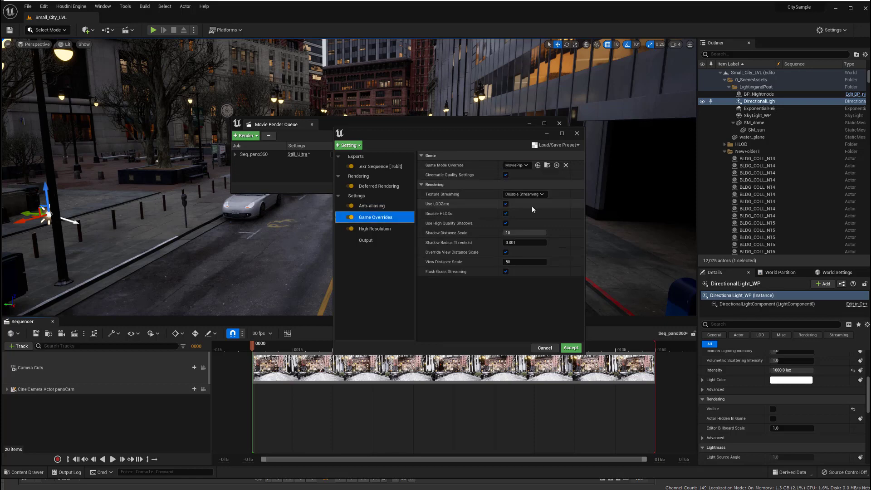
{"action": "left_click", "coordinate": [505, 204]}
{"action": "left_click", "coordinate": [506, 213]}
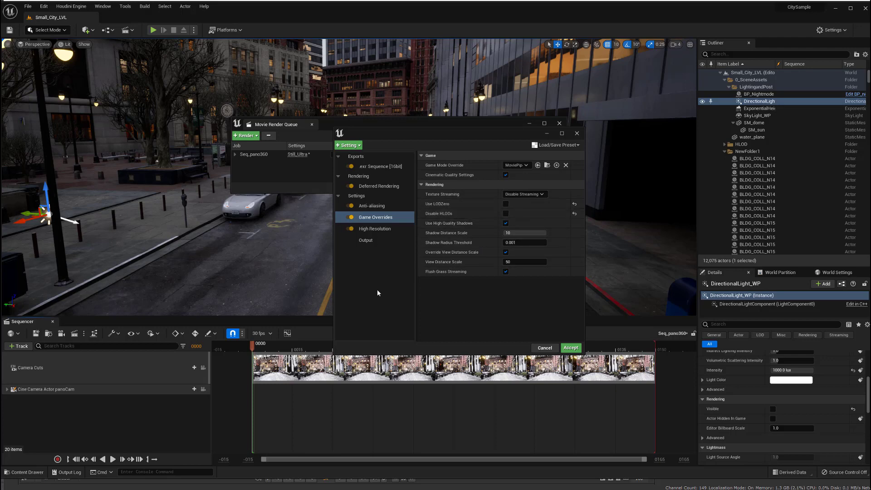
Step: Add a Panoramic Rendering pass to the job's render settings
{"action": "left_click", "coordinate": [359, 146]}
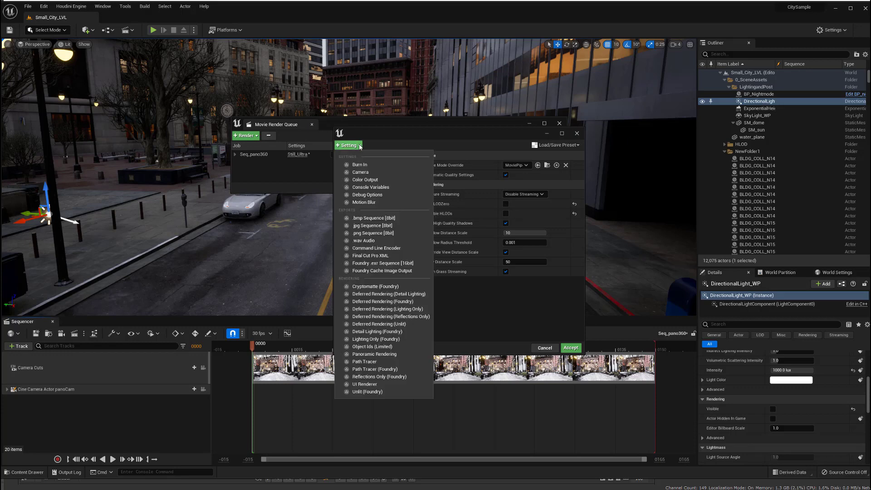
{"action": "left_click", "coordinate": [386, 355]}
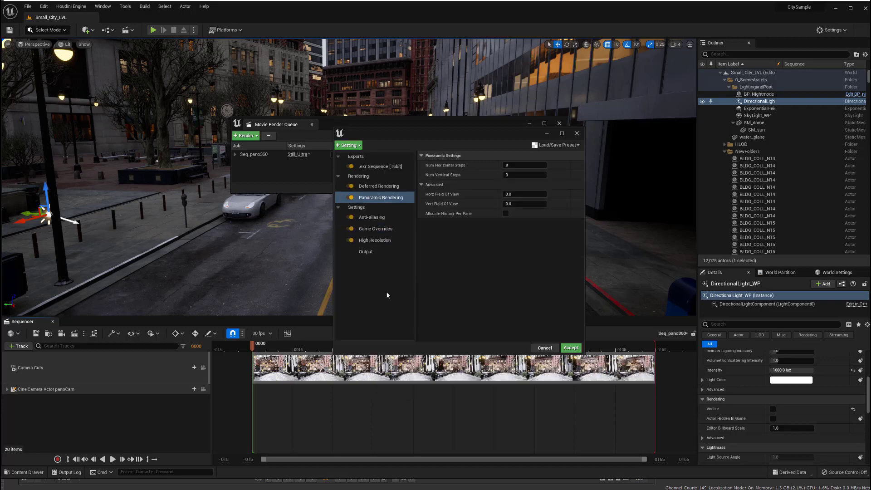
Step: Remove the Deferred Rendering pass from the job's settings and add a Color Output setting with Disable Tone Curve turned on
{"action": "left_click", "coordinate": [385, 187]}
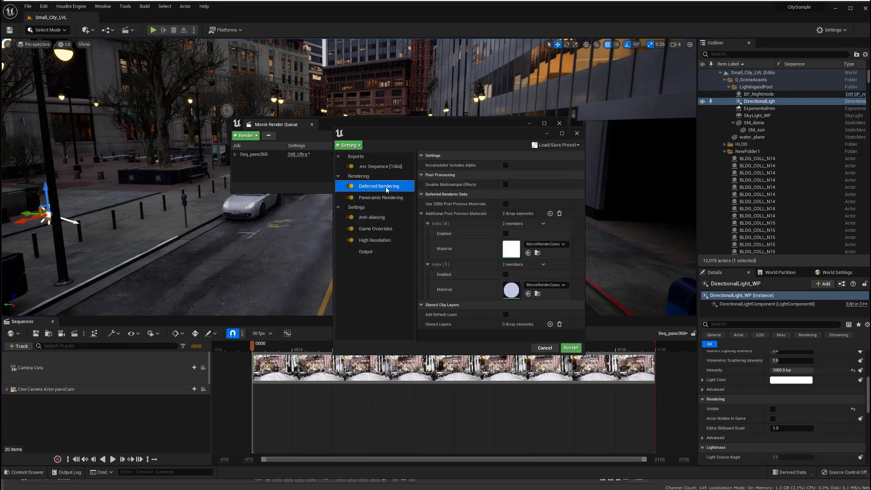
{"action": "key", "text": "Delete"}
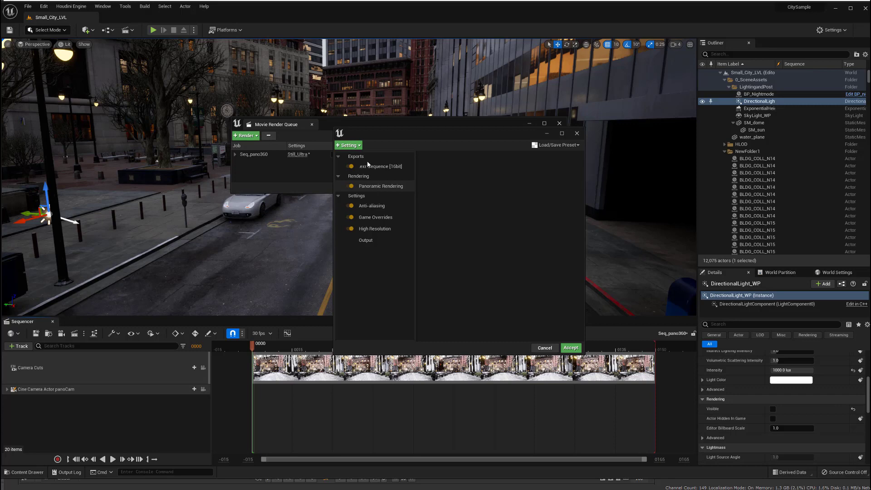
{"action": "left_click", "coordinate": [348, 145]}
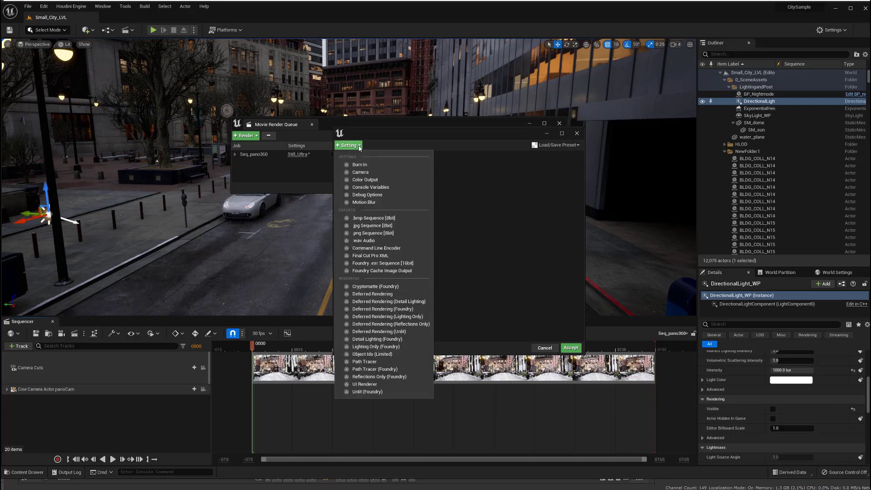
{"action": "left_click", "coordinate": [375, 180]}
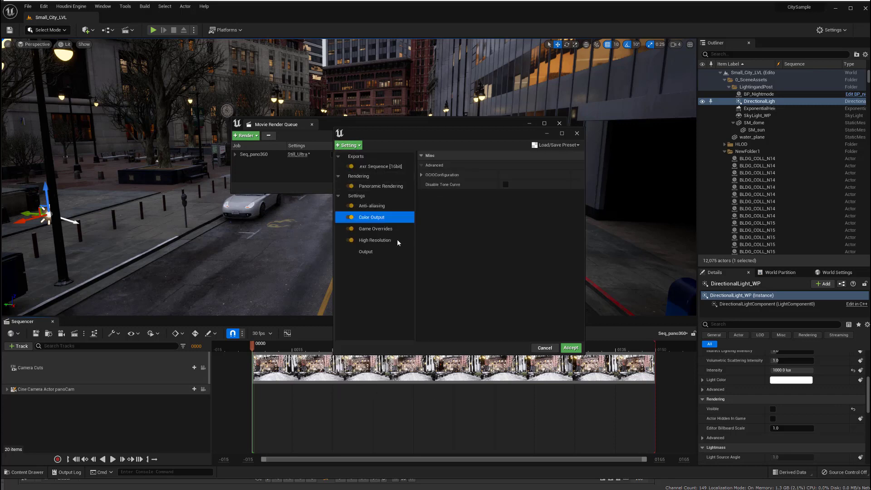
{"action": "left_click", "coordinate": [505, 185]}
Step: Set the job's output resolution to 4096 by 2048 and accept the render settings
{"action": "left_click", "coordinate": [372, 205]}
{"action": "left_click", "coordinate": [366, 251]}
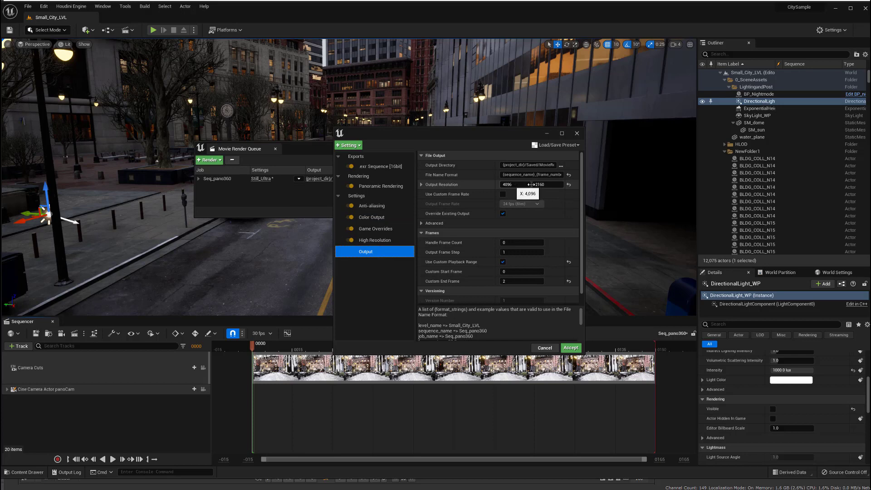
{"action": "left_click", "coordinate": [548, 184]}
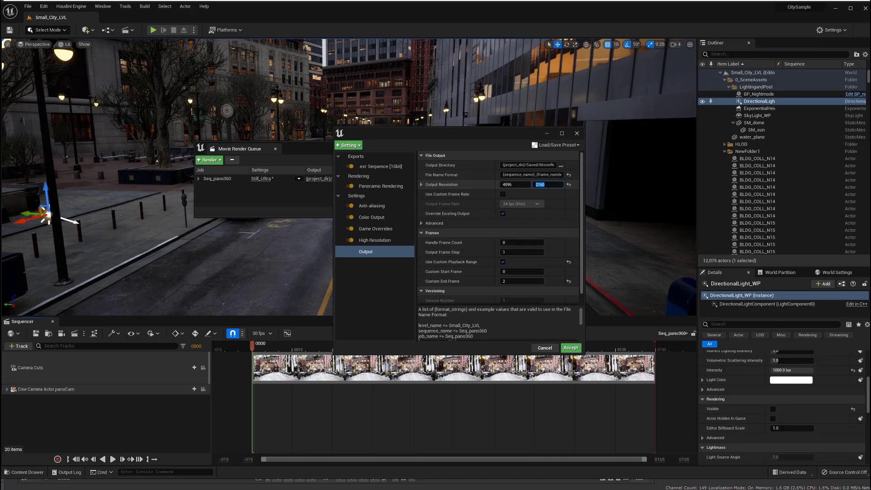
{"action": "type", "text": "2"}
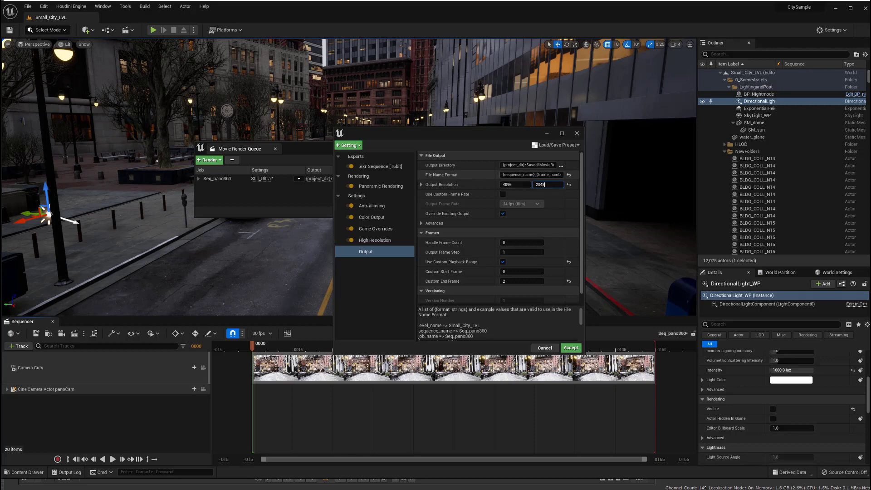
{"action": "left_click", "coordinate": [531, 175]}
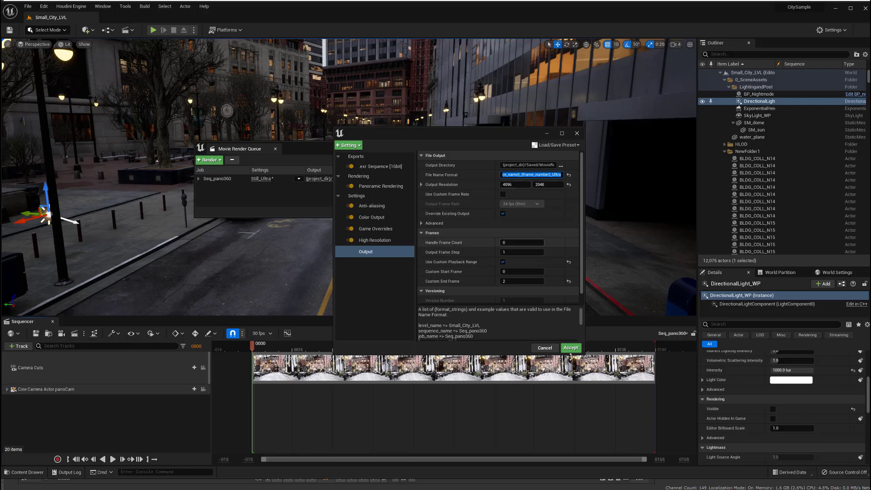
{"action": "left_click", "coordinate": [371, 216]}
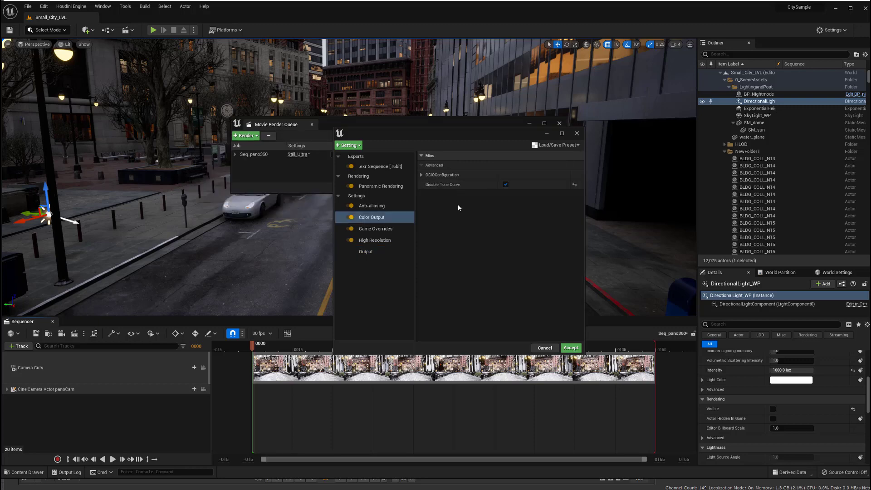
{"action": "left_click", "coordinate": [570, 348]}
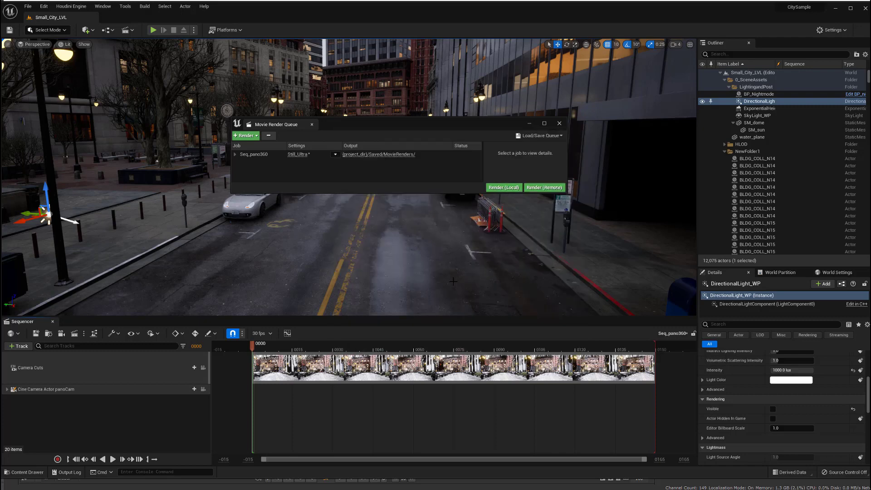
Step: Open the job's output folder and bring Seq_pano360_0001_Ultra.exr into Nuke
{"action": "left_click", "coordinate": [386, 155]}
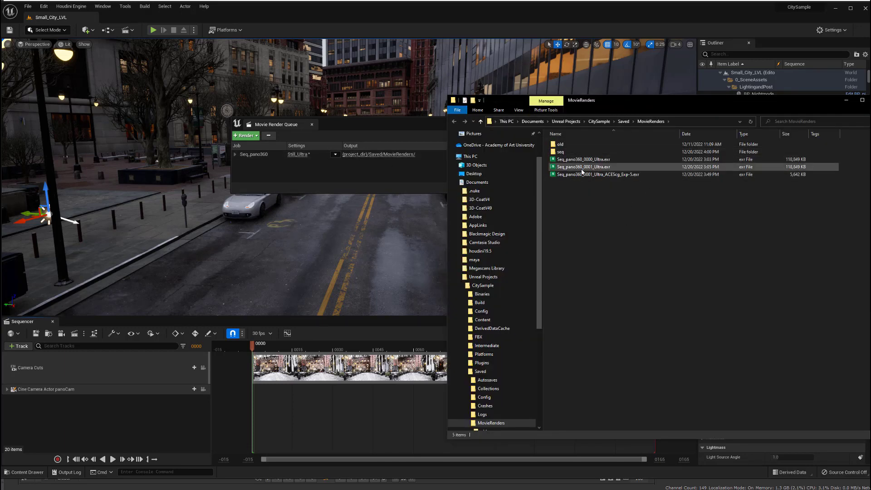
{"action": "left_click", "coordinate": [552, 168]}
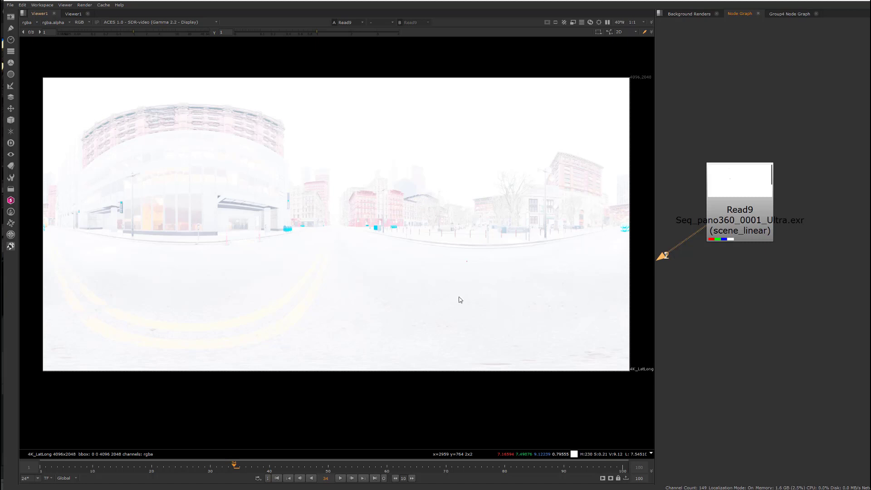
Step: Add an Exposure node below Read9, set it to -5 stops and view its output
{"action": "left_click", "coordinate": [744, 285]}
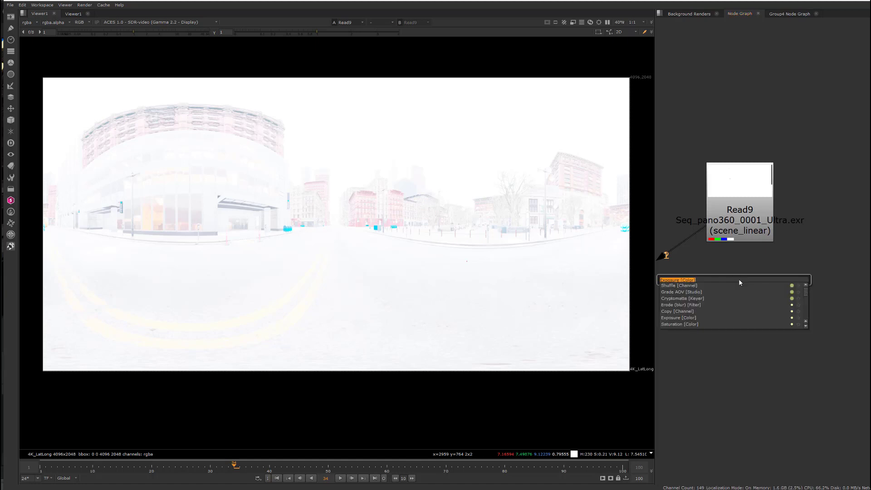
{"action": "key", "text": "Return"}
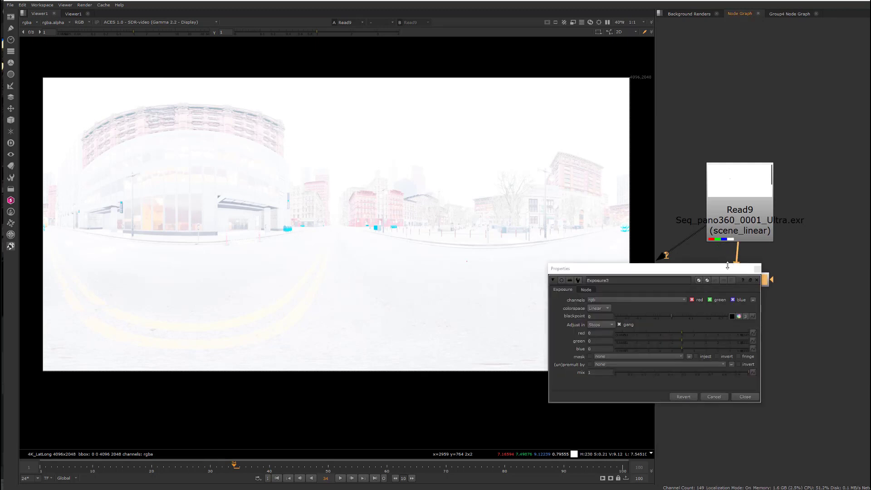
{"action": "left_click_drag", "start_coordinate": [681, 268], "coordinate": [631, 269]}
{"action": "left_click", "coordinate": [551, 334]}
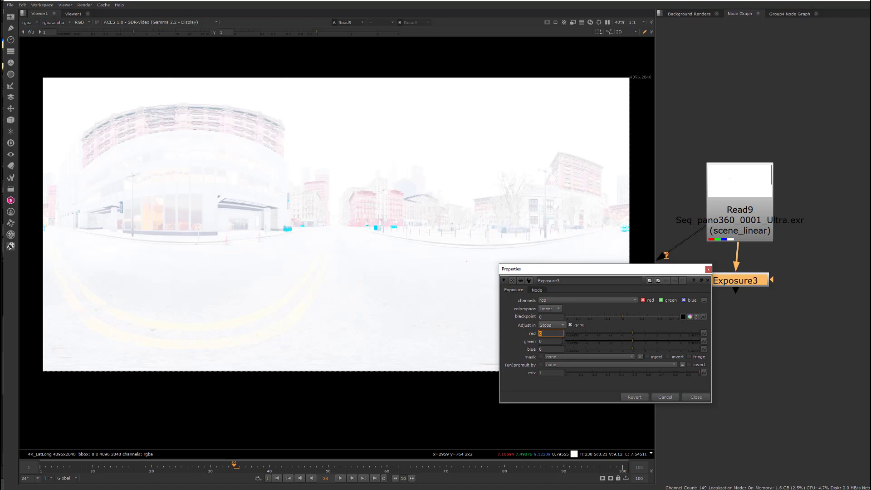
{"action": "type", "text": "-5"}
{"action": "key", "text": "Tab"}
{"action": "left_click", "coordinate": [736, 285]}
{"action": "key", "text": "1"}
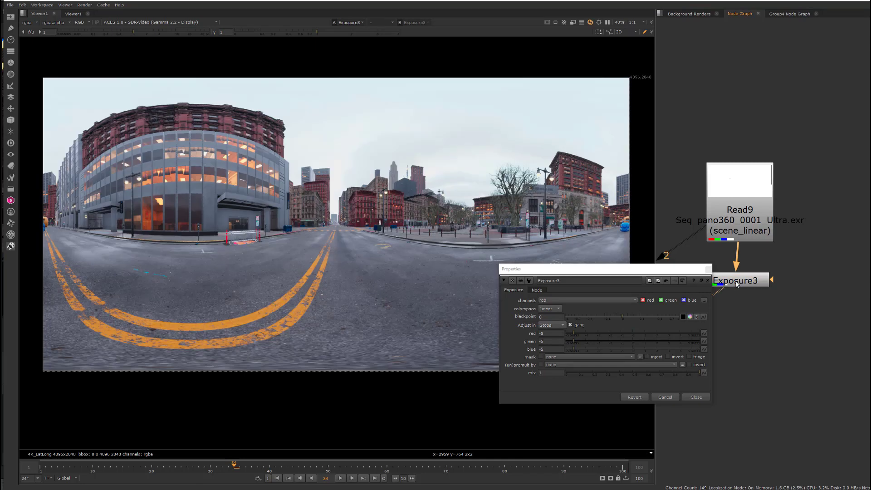
Step: Set the Exposure node to -6 stops, close its properties and align it beneath Read9
{"action": "left_click", "coordinate": [540, 333]}
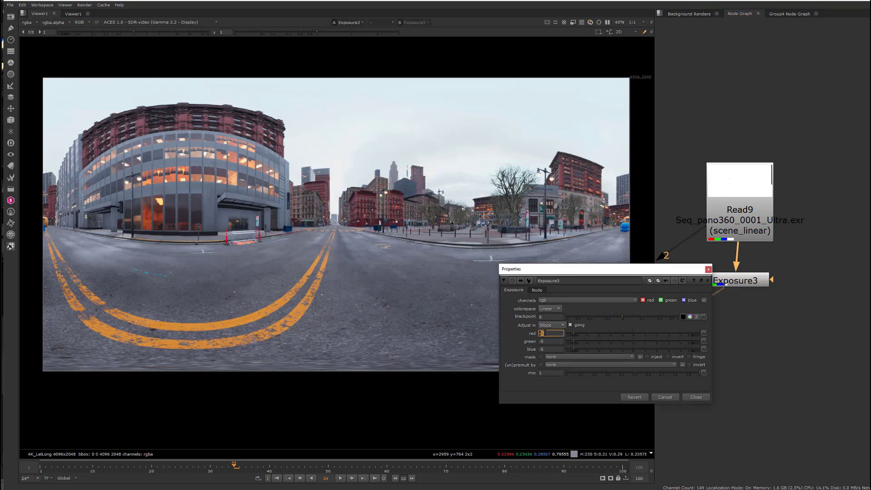
{"action": "type", "text": "-6"}
{"action": "key", "text": "Return"}
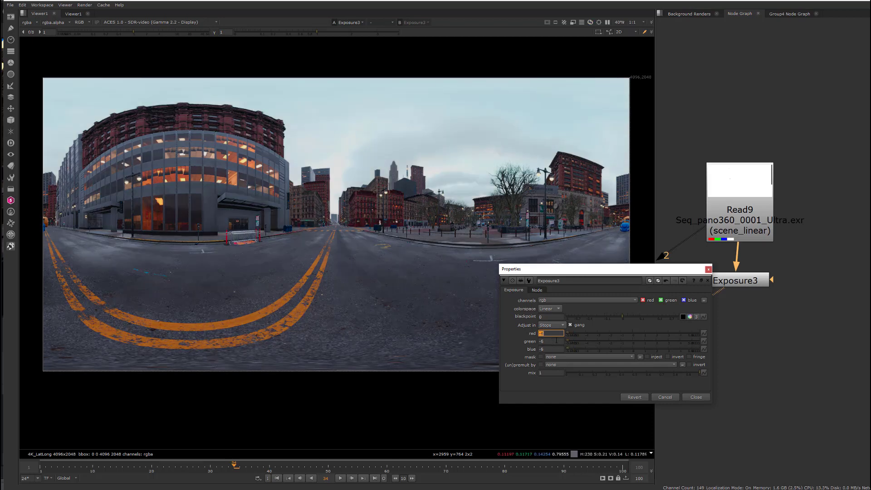
{"action": "left_click", "coordinate": [708, 269]}
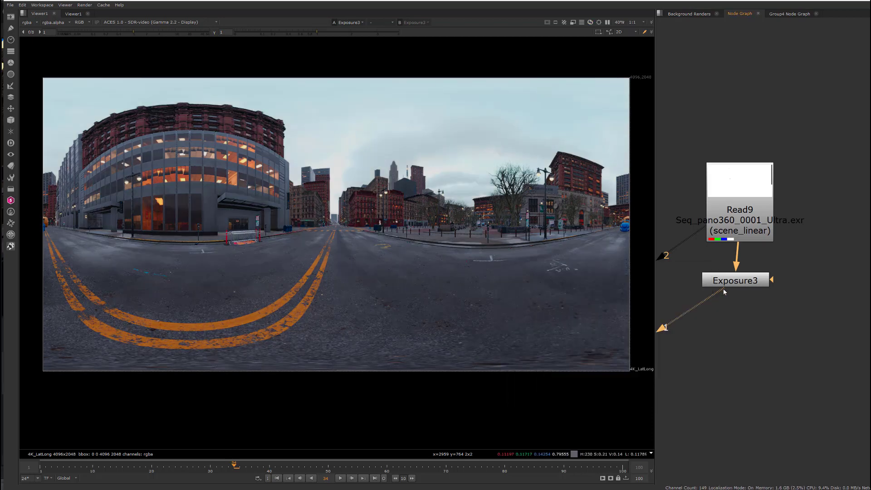
{"action": "left_click", "coordinate": [741, 285]}
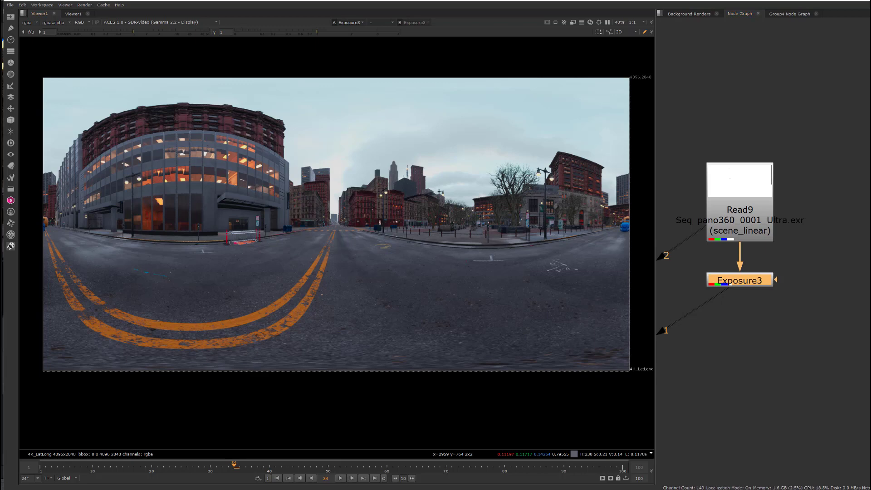
Step: Switch to Unreal Engine and back to Nuke to compare the city scene's colours with the rendered panorama's buildings
{"action": "mouse_move", "coordinate": [354, 486]}
{"action": "left_click", "coordinate": [330, 463]}
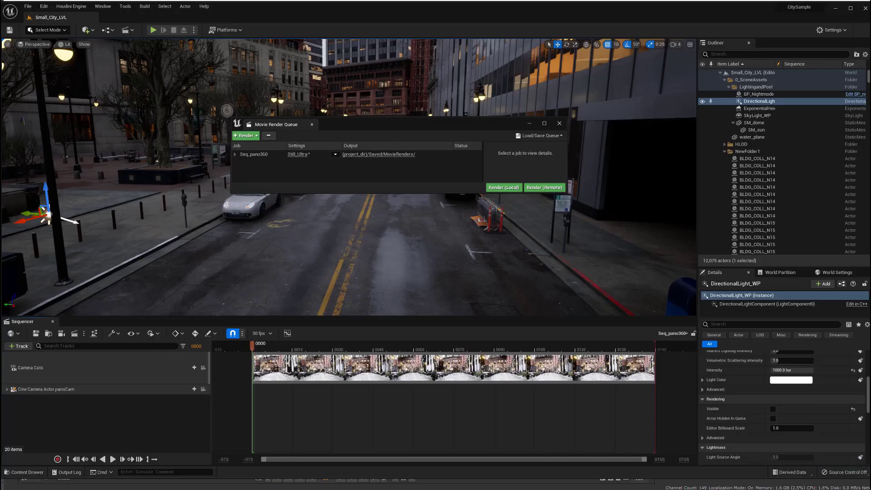
{"action": "left_click_drag", "start_coordinate": [433, 123], "coordinate": [443, 251]}
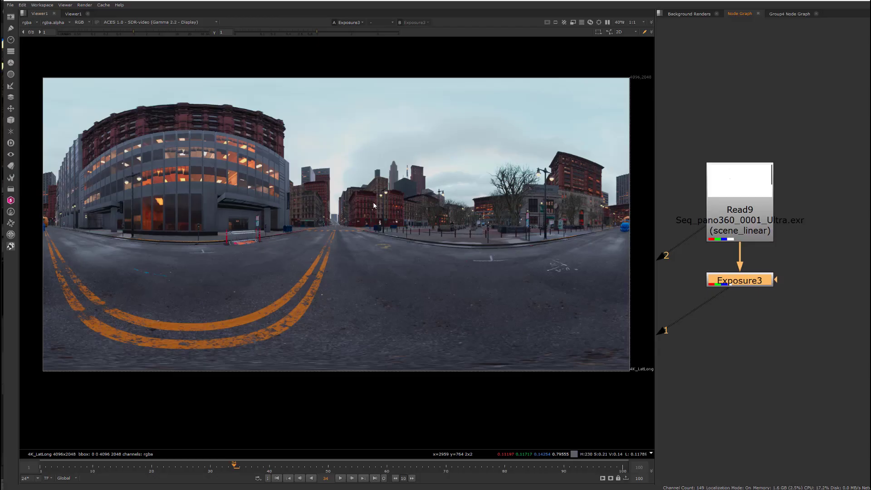
{"action": "scroll", "coordinate": [372, 208], "scroll_direction": "up", "scroll_amount": 6}
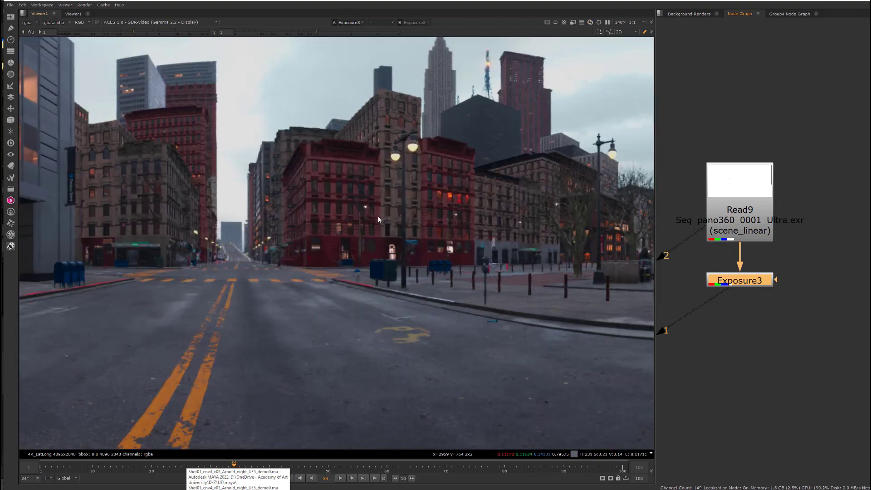
{"action": "scroll", "coordinate": [378, 220], "scroll_direction": "up", "scroll_amount": 2}
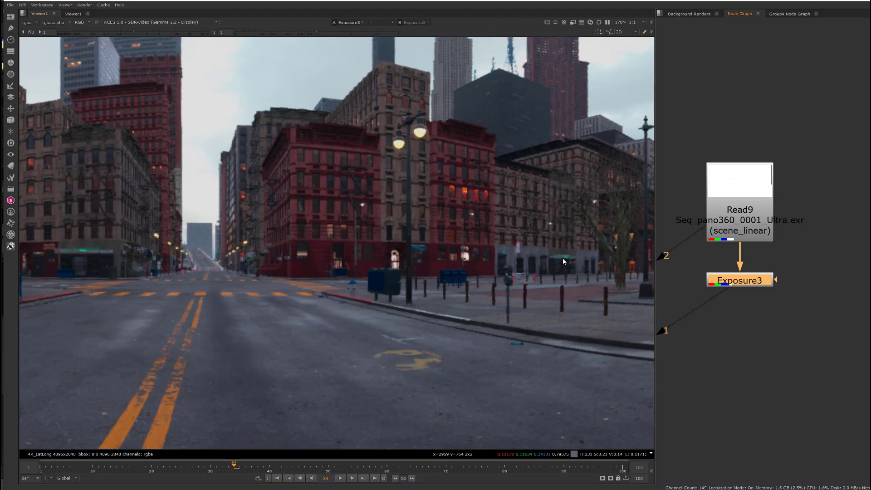
Step: Set Read9's input transform to the Texture Input option Linear Rec.709 (sRGB) and check the whole panorama
{"action": "double_click", "coordinate": [742, 191]}
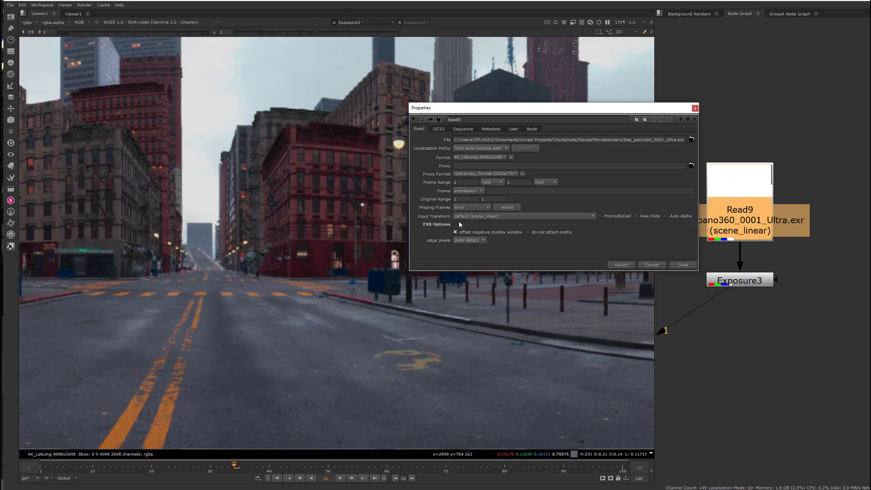
{"action": "left_click", "coordinate": [483, 217]}
{"action": "mouse_move", "coordinate": [493, 238]}
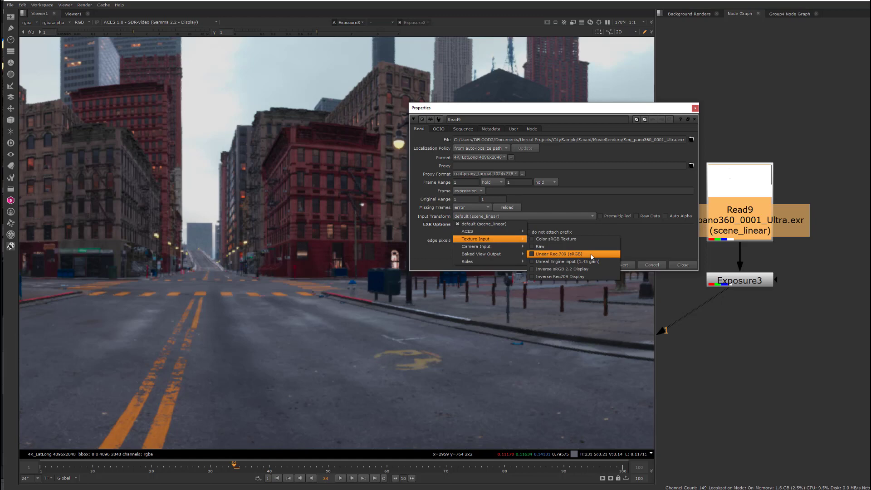
{"action": "left_click", "coordinate": [591, 257]}
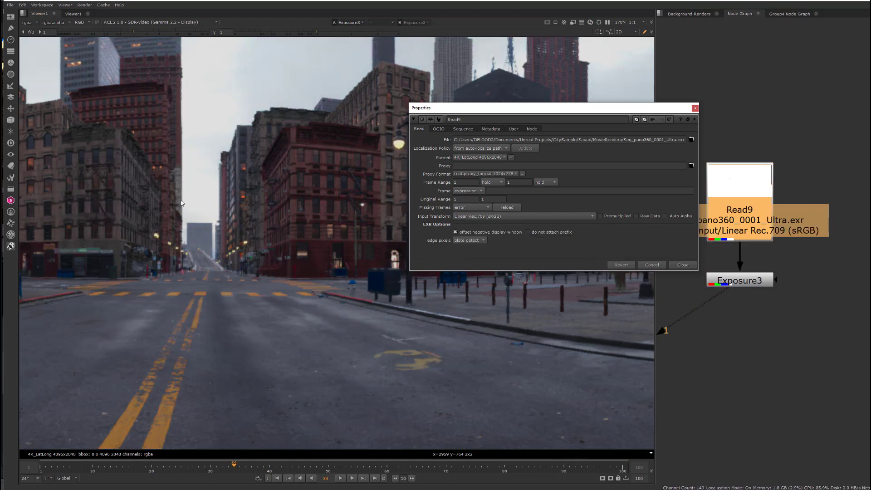
{"action": "left_click", "coordinate": [694, 108]}
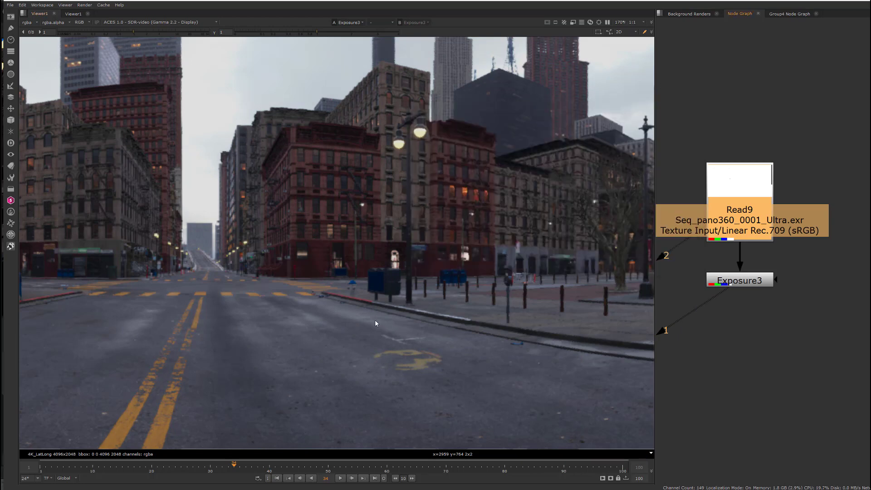
{"action": "scroll", "coordinate": [375, 320], "scroll_direction": "down", "scroll_amount": 5}
{"action": "scroll", "coordinate": [376, 320], "scroll_direction": "down", "scroll_amount": 3}
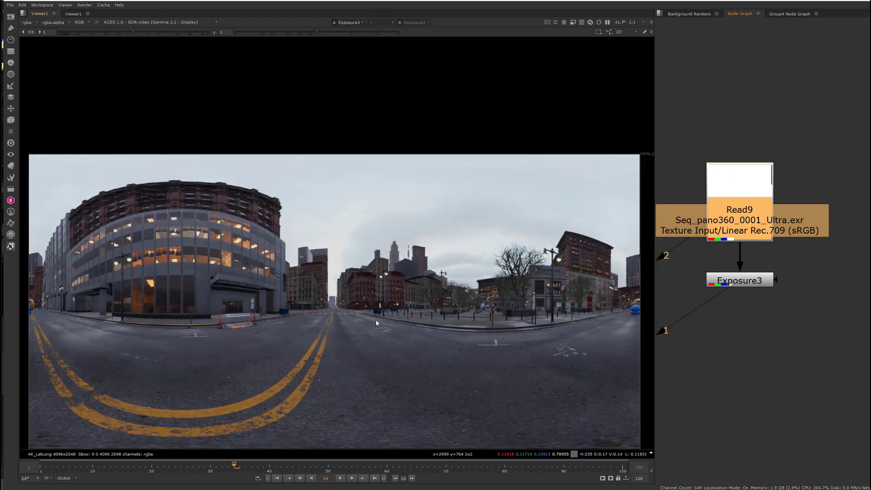
Step: Move the Exposure node closer to Read9 and add a Write node after it, leaving its properties unset
{"action": "left_click_drag", "start_coordinate": [733, 285], "coordinate": [735, 271]}
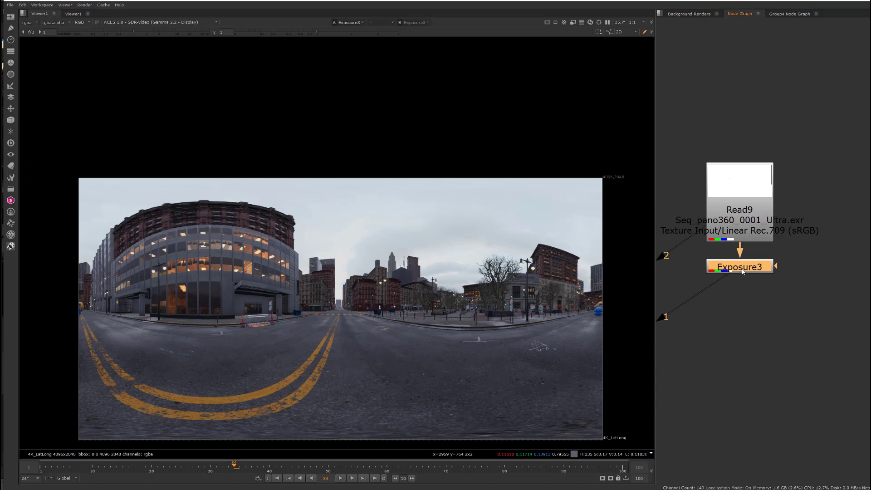
{"action": "key", "text": "w"}
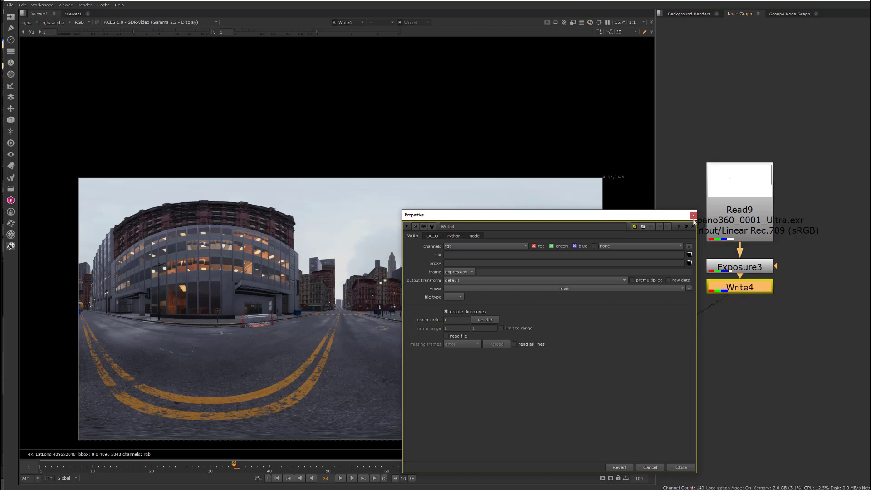
{"action": "left_click", "coordinate": [693, 215]}
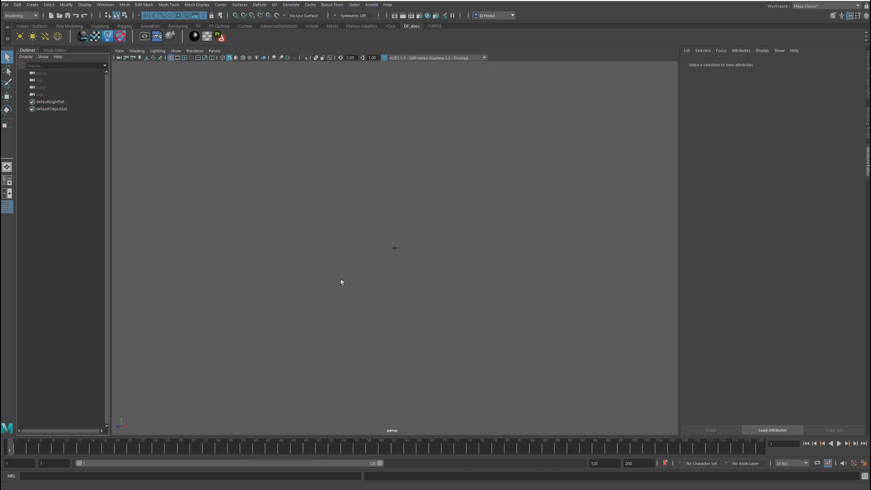
Step: Switch to Maya, create an Arnold sky dome light and connect a File texture to its color
{"action": "left_click", "coordinate": [58, 37]}
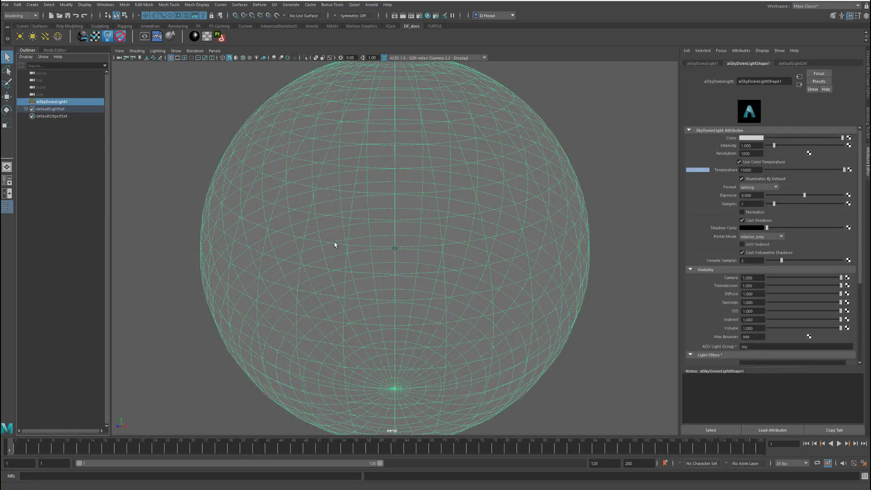
{"action": "left_click", "coordinate": [848, 139]}
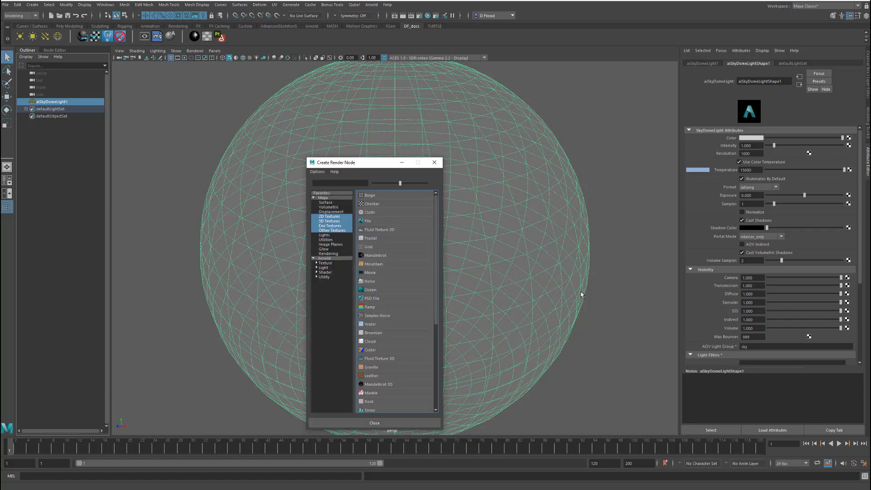
{"action": "left_click", "coordinate": [379, 220]}
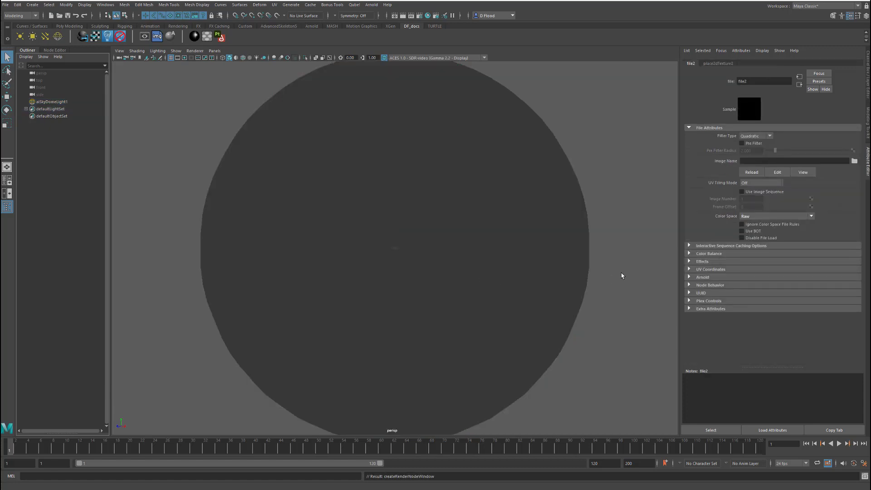
Step: Load Seq_pano360_0001_Ultra_ACEScg_Exp-5.exr from the textures folder into the File texture and select the sky dome light
{"action": "left_click", "coordinate": [854, 161]}
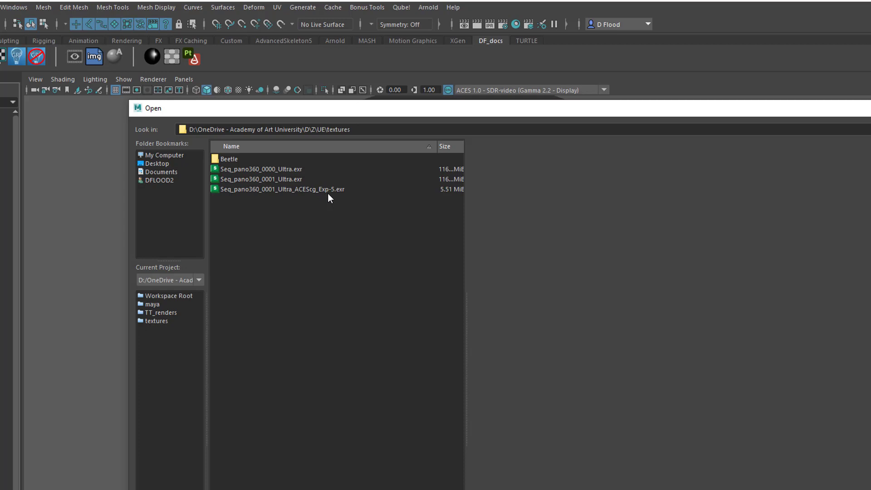
{"action": "left_click", "coordinate": [307, 188]}
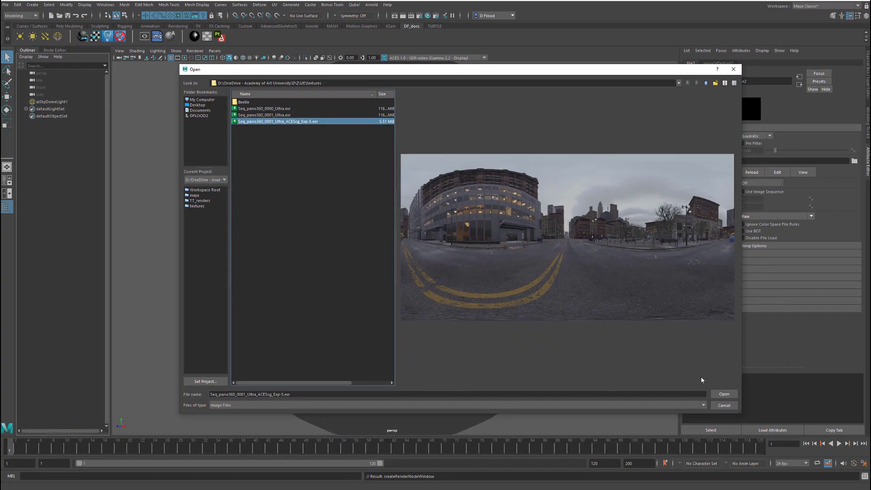
{"action": "left_click", "coordinate": [717, 394]}
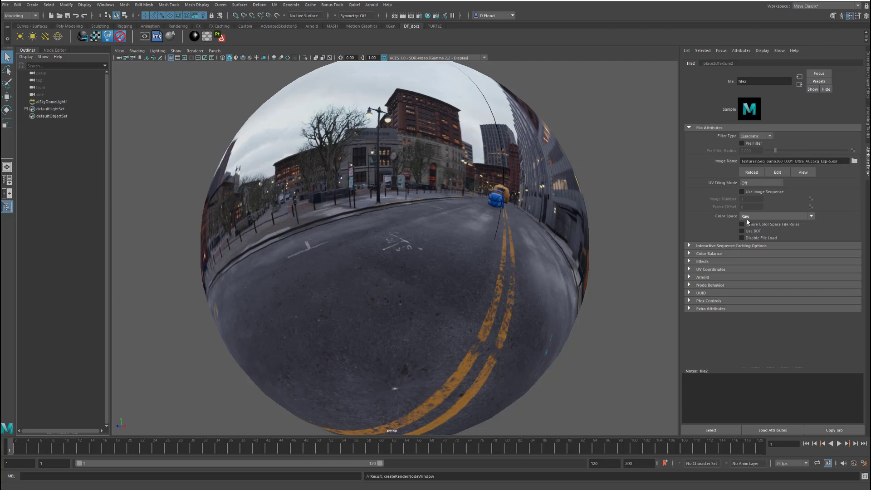
{"action": "left_click", "coordinate": [540, 327]}
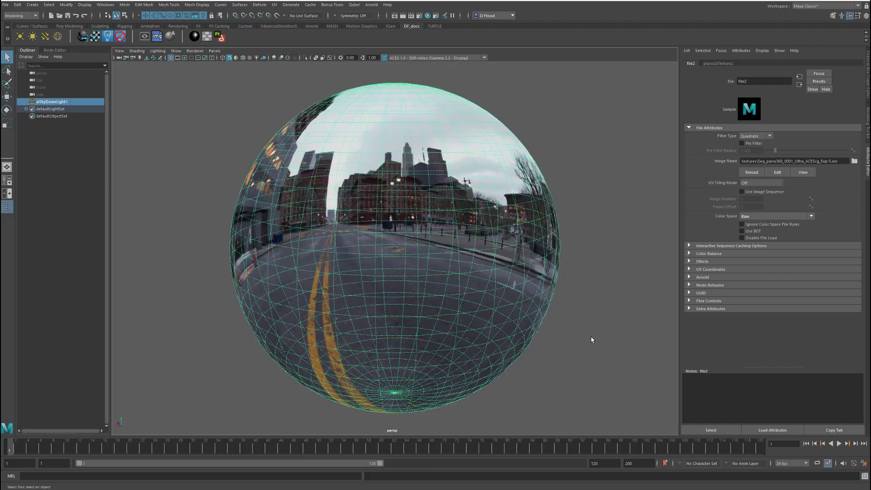